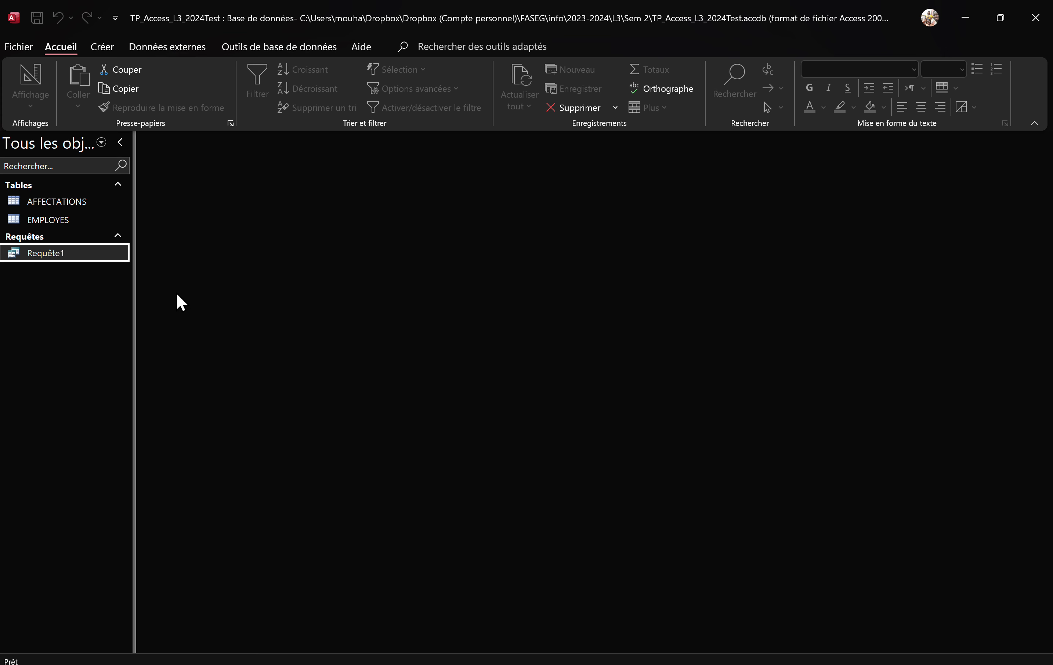
Create a new query in design view and list the database tables available to add to it.
click(101, 46)
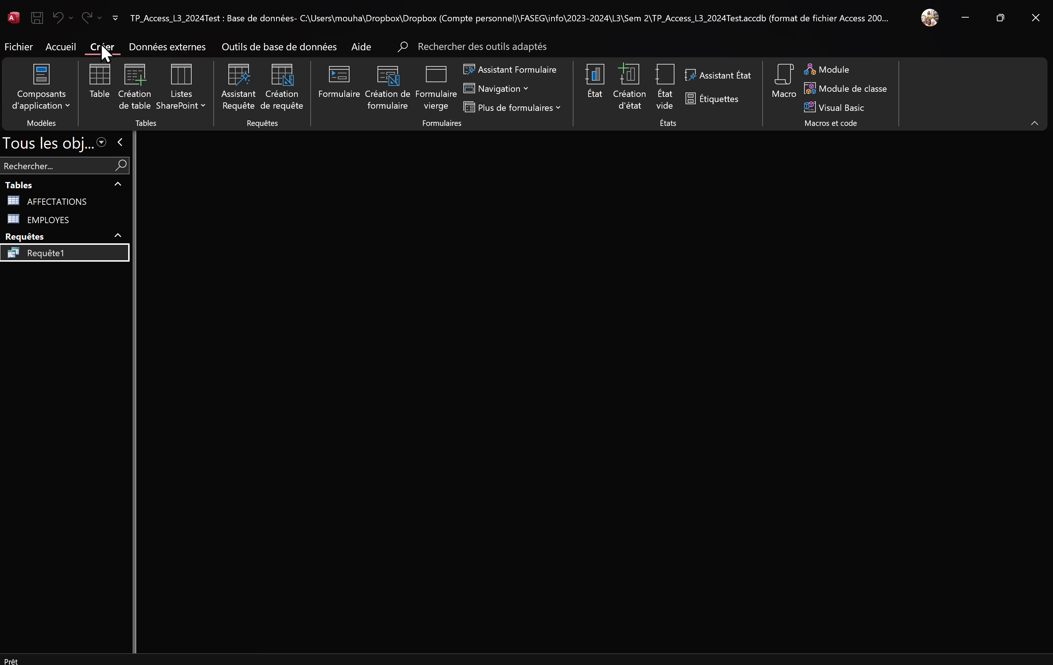
click(291, 92)
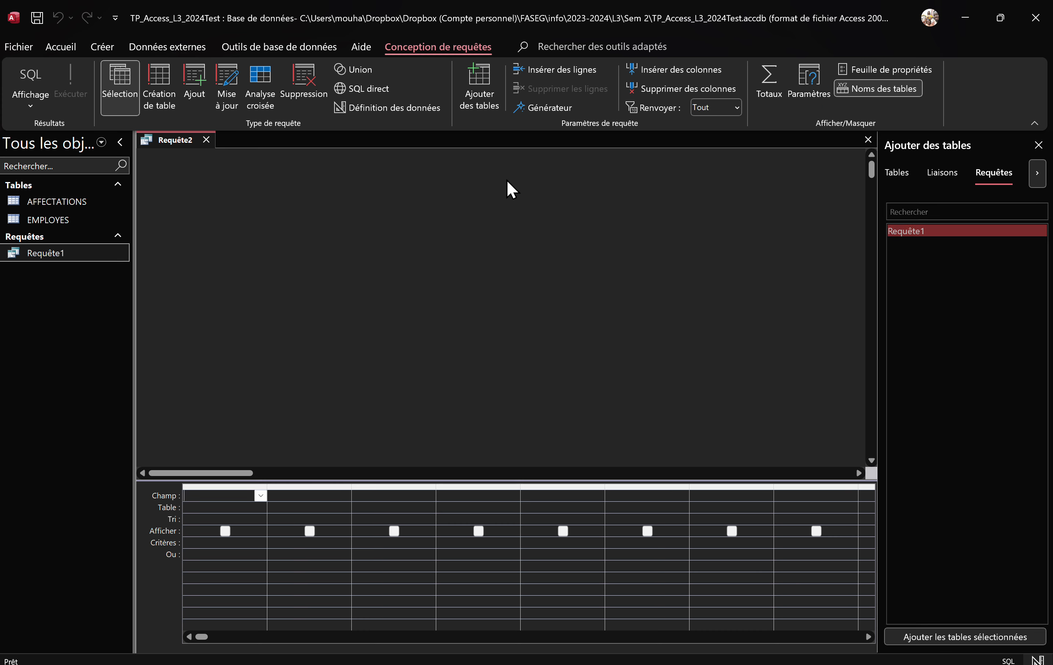
click(897, 170)
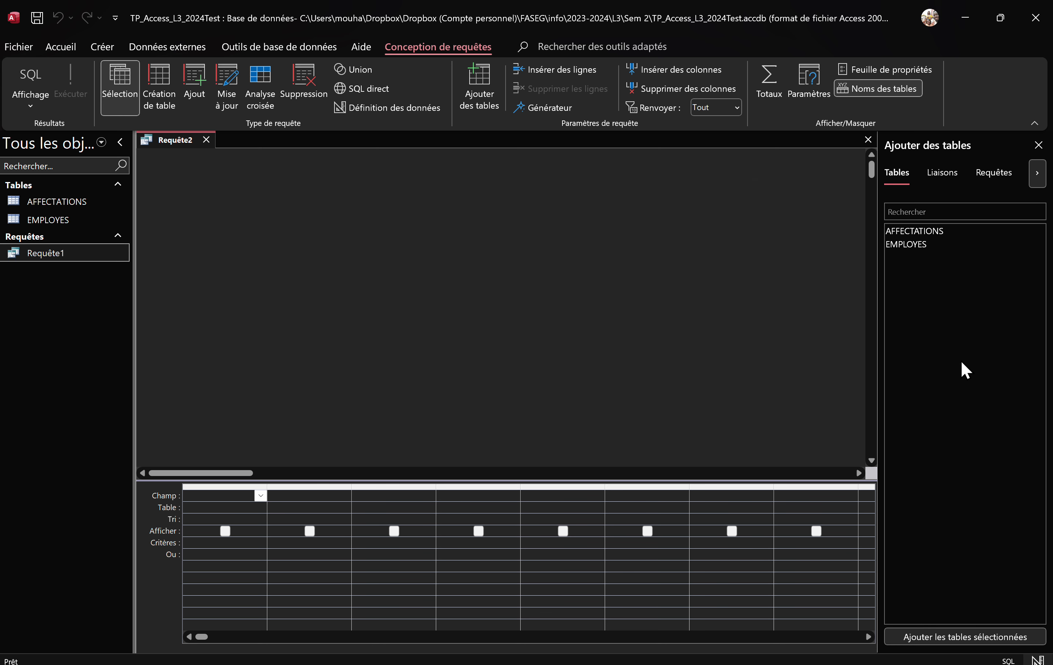
Check query exercise 2 in the Foxit PDF assignment, return to Access and add only the EMPLOYES table to the query.
key(alt+Tab)
key(alt+Tab)
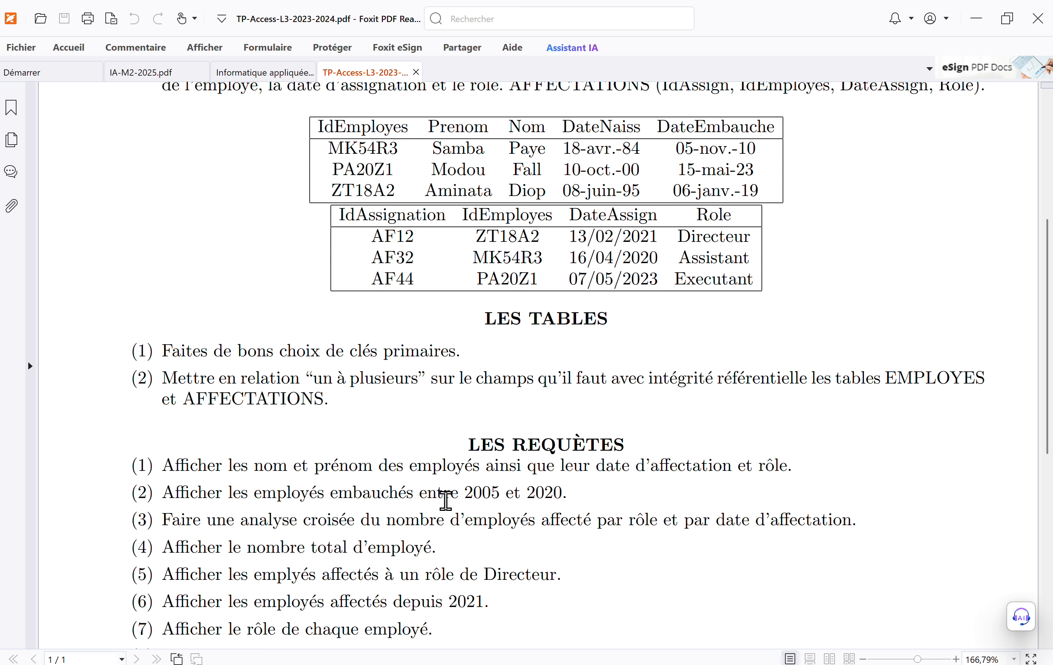
key(alt+Tab)
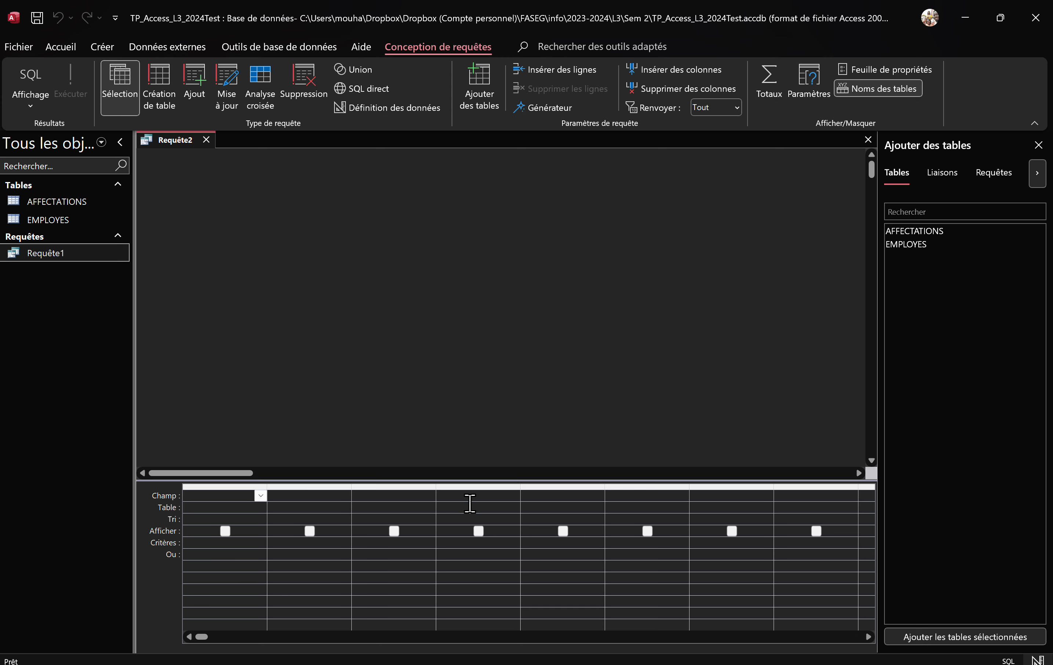
click(920, 246)
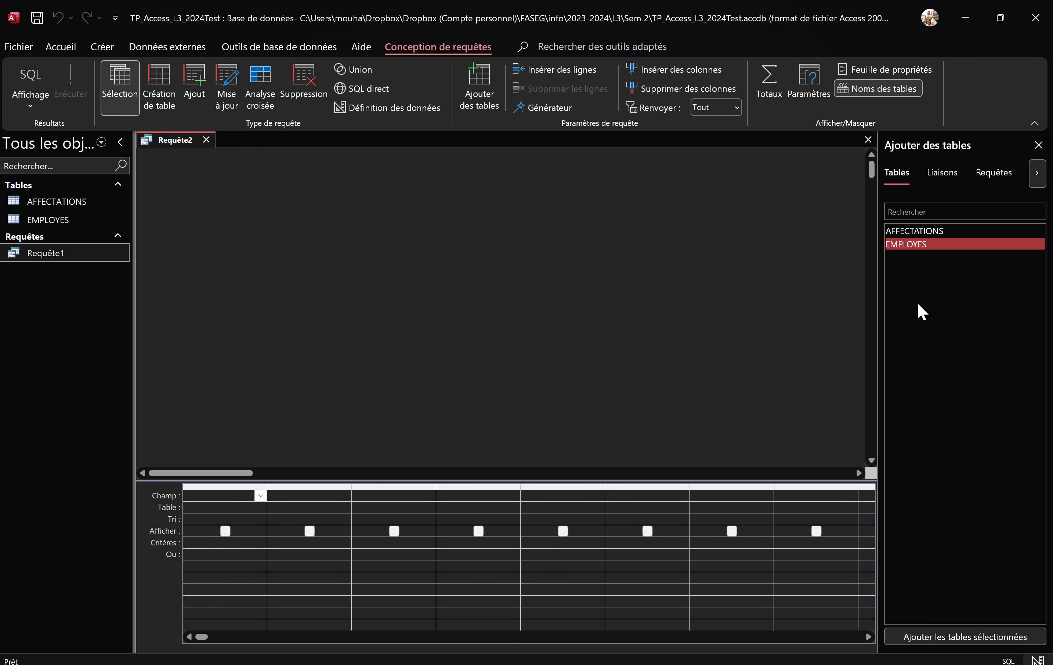
click(948, 634)
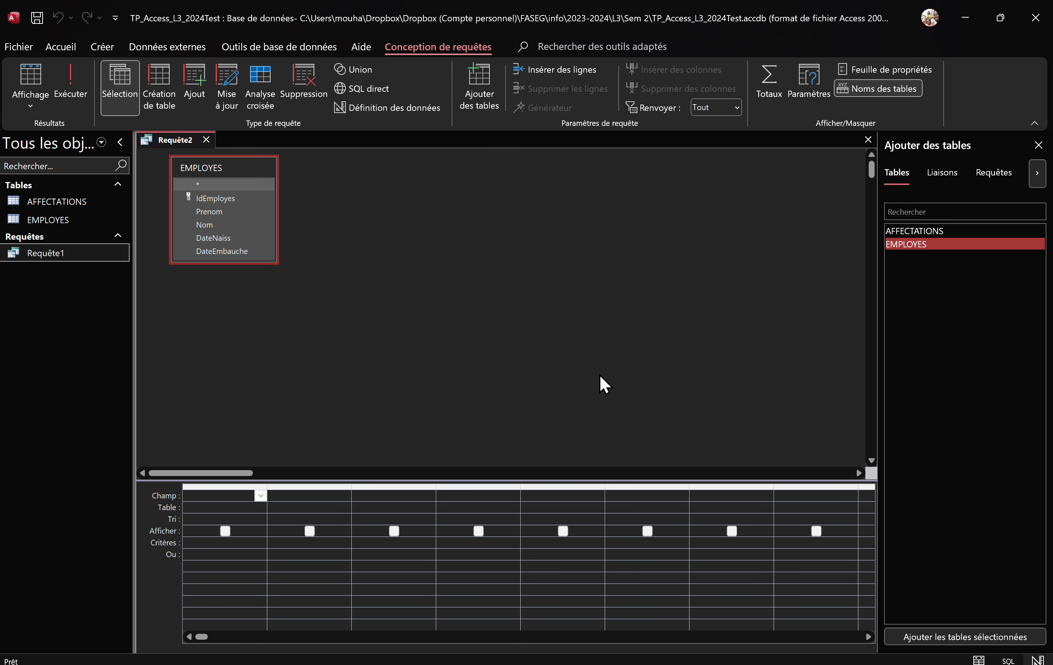
click(1038, 146)
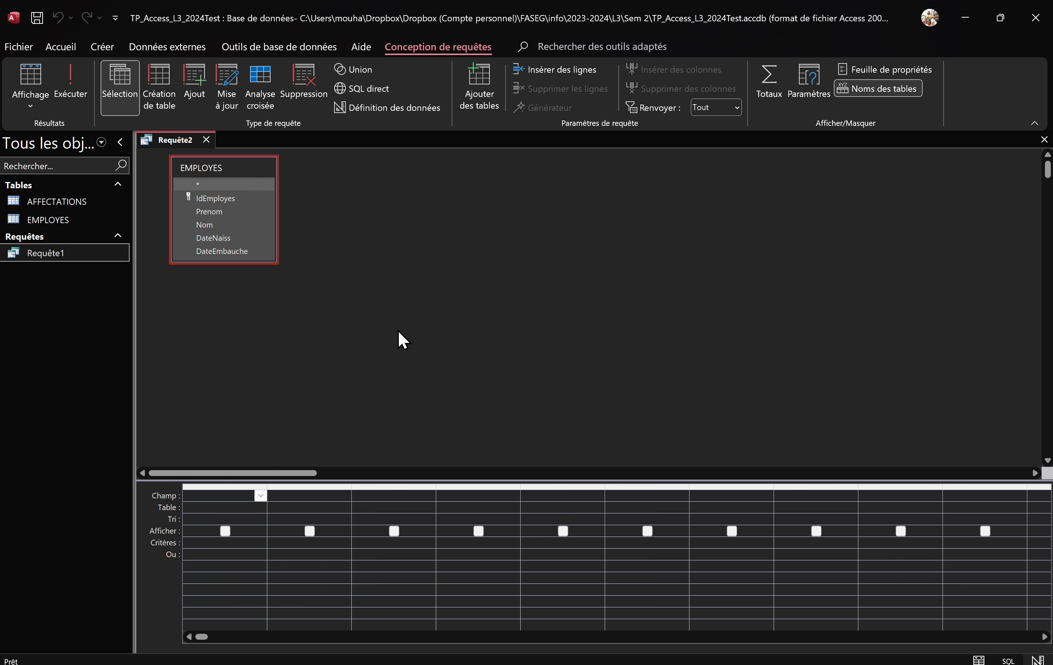
Recheck the exercise wording in the Foxit PDF, and add the Prenom, Nom and DateEmbauche fields to the query grid in Access.
key(alt+Tab)
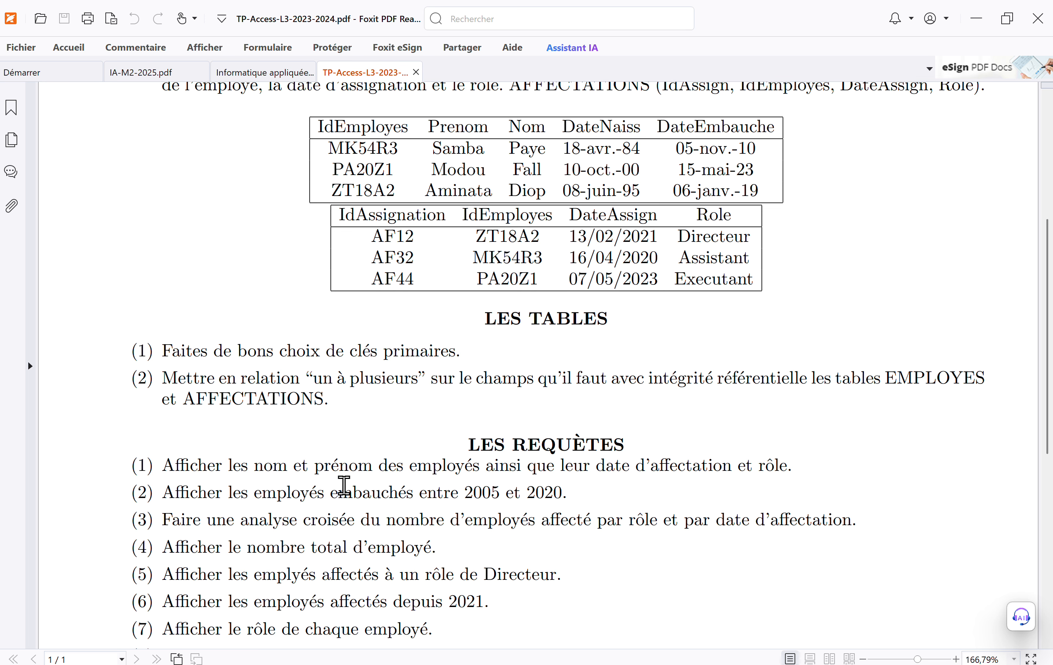
key(alt+Tab)
click(214, 213)
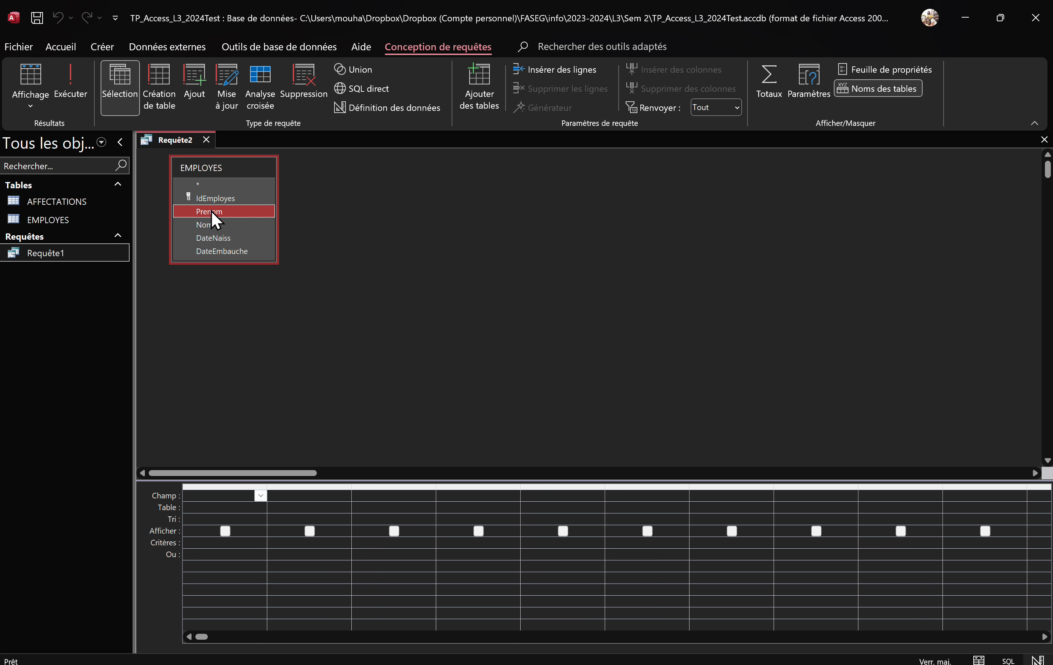
double_click(212, 213)
click(211, 225)
double_click(211, 225)
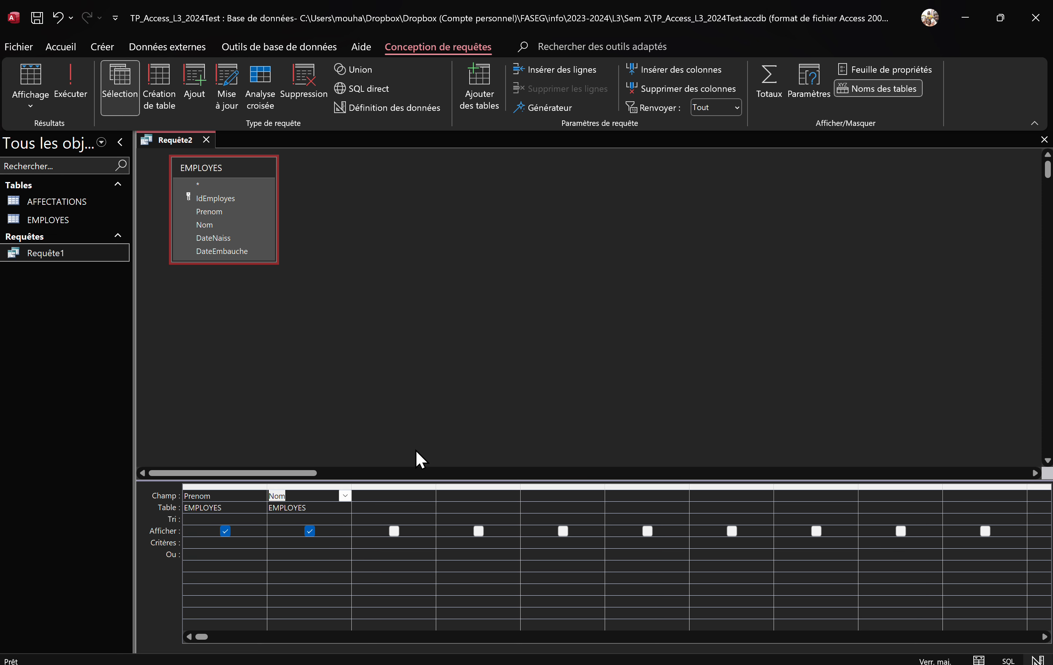
click(237, 252)
double_click(237, 252)
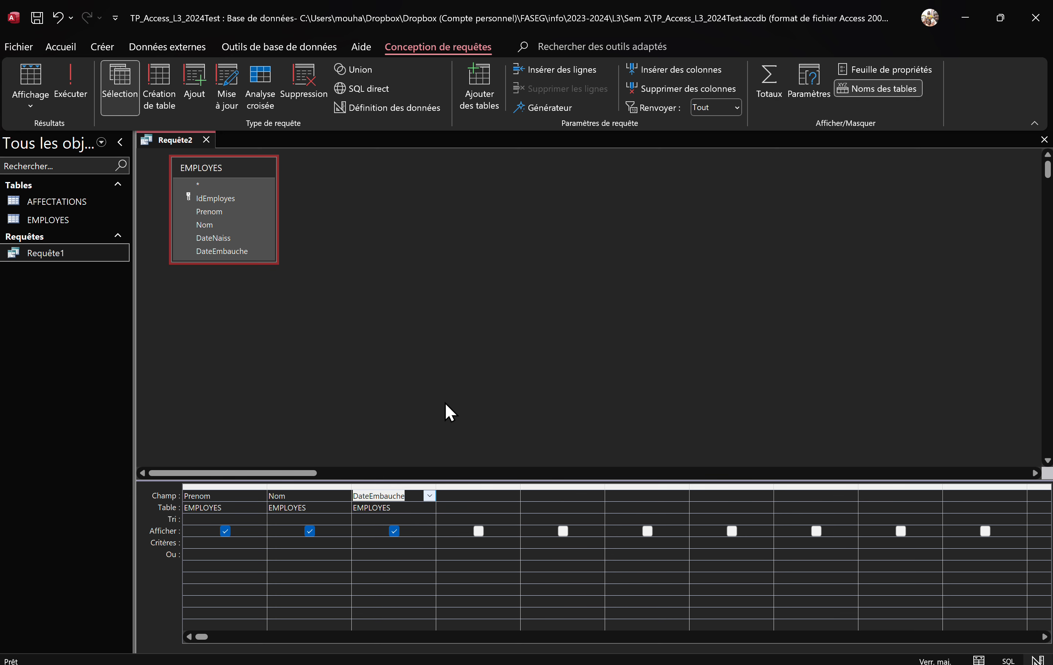
Consult the year range in the Foxit PDF and set the DateEmbauche criterion in Access to Entre #01/01/2005# Et a date in 12/2020.
key(alt+Tab)
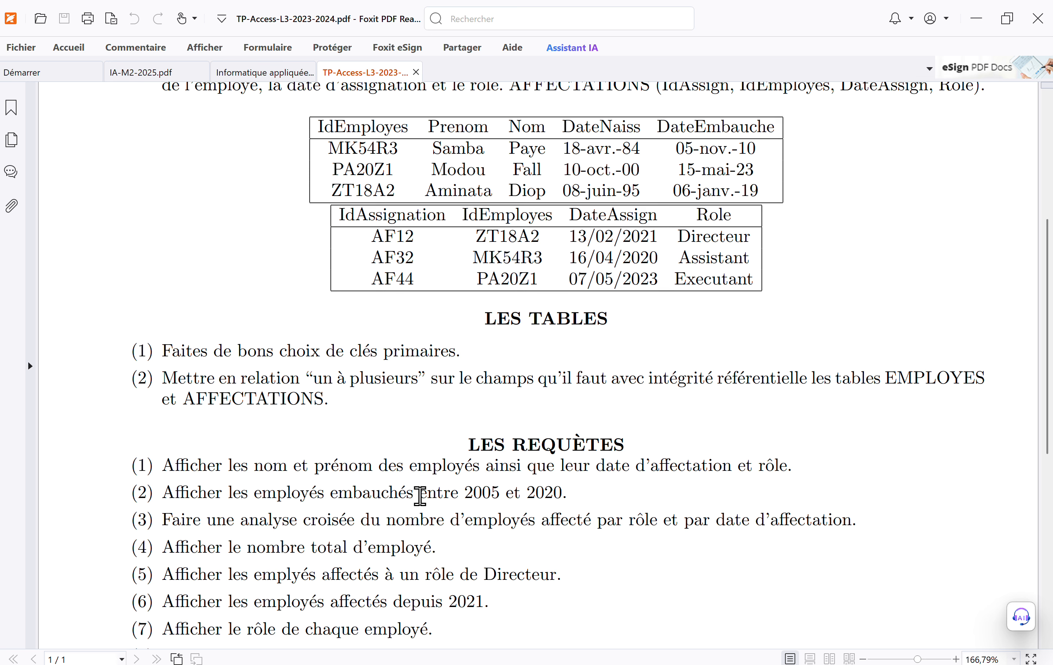
drag(420, 496, 567, 498)
key(alt+Tab)
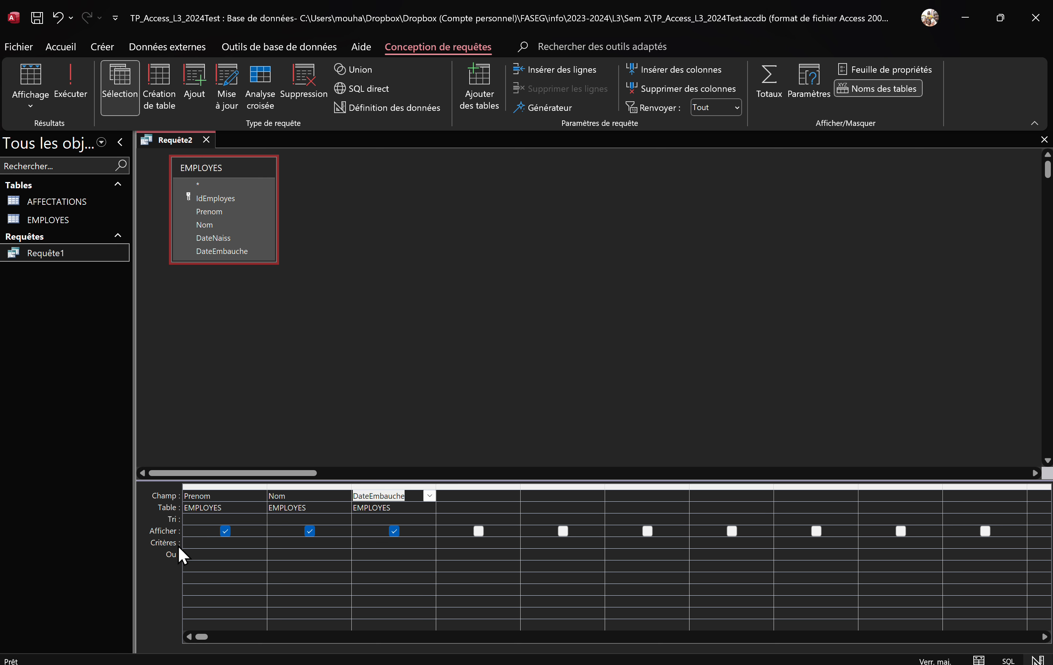
click(423, 543)
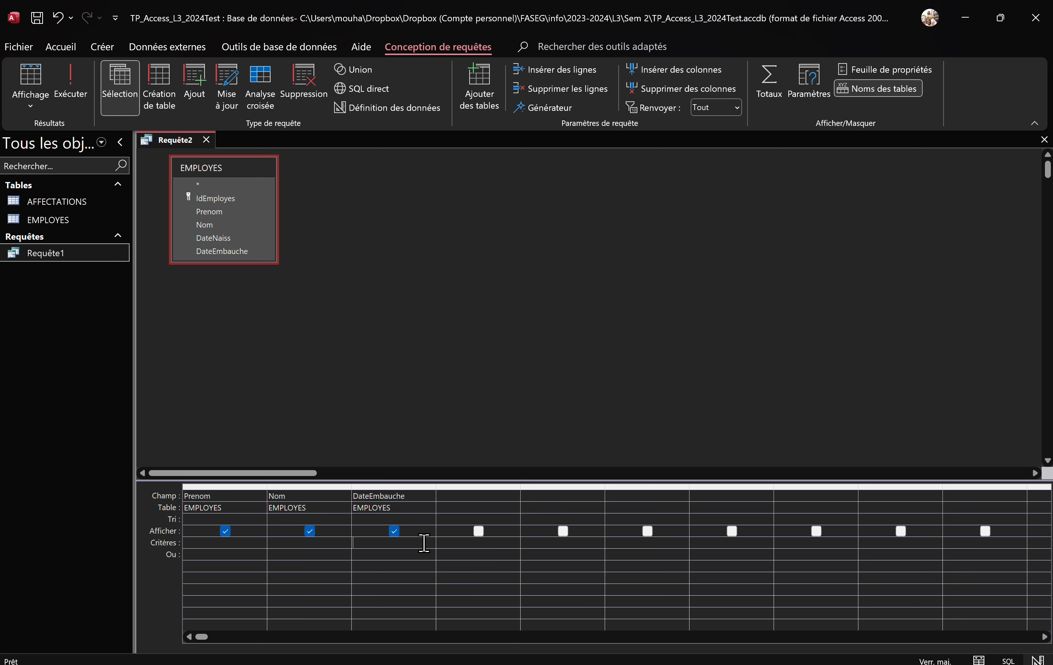
text(Entre)
key(Caps_Lock)
text(01/01/2005)
key(Caps_Lock)
text(Et #)
key(Caps_Lock)
text(12/2020)
click(391, 569)
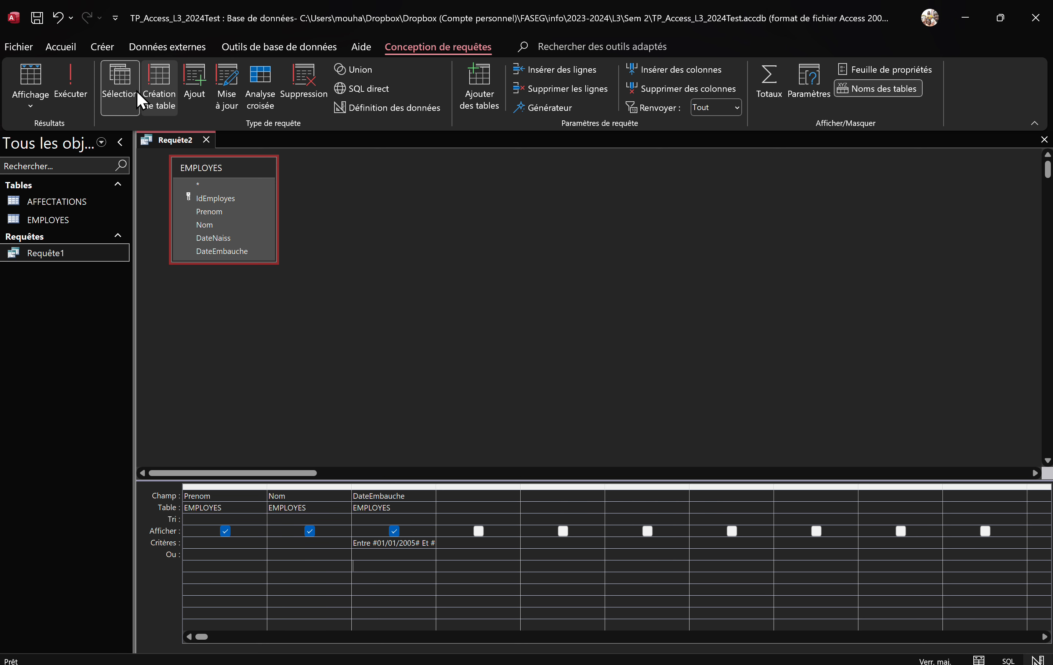
Run the query and save it as Requête2.
click(76, 93)
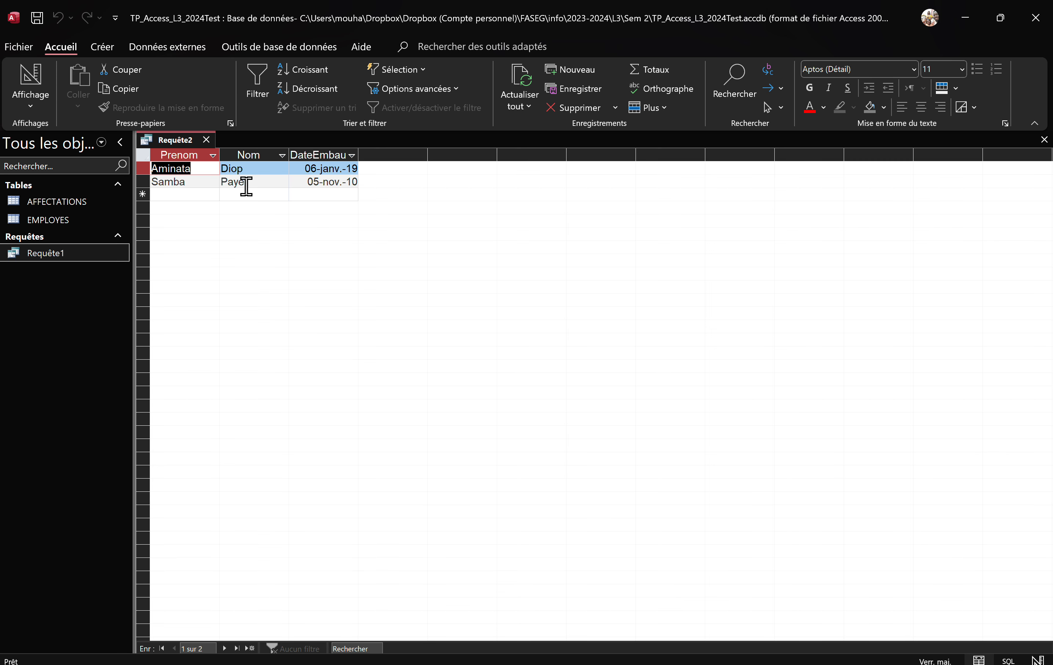
right_click(176, 140)
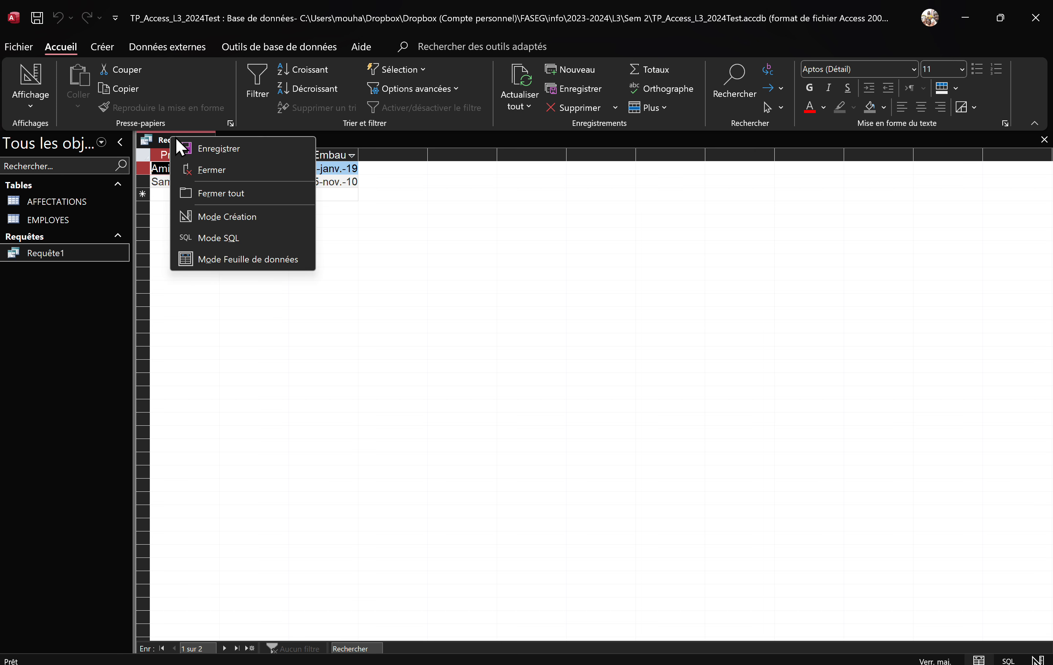
click(218, 149)
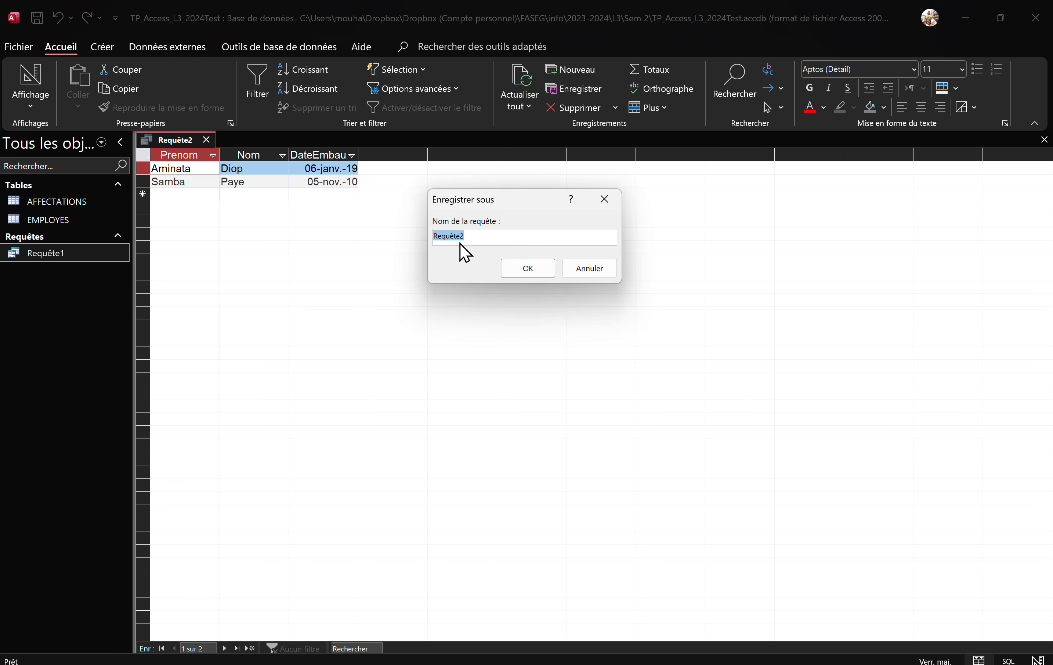
click(536, 273)
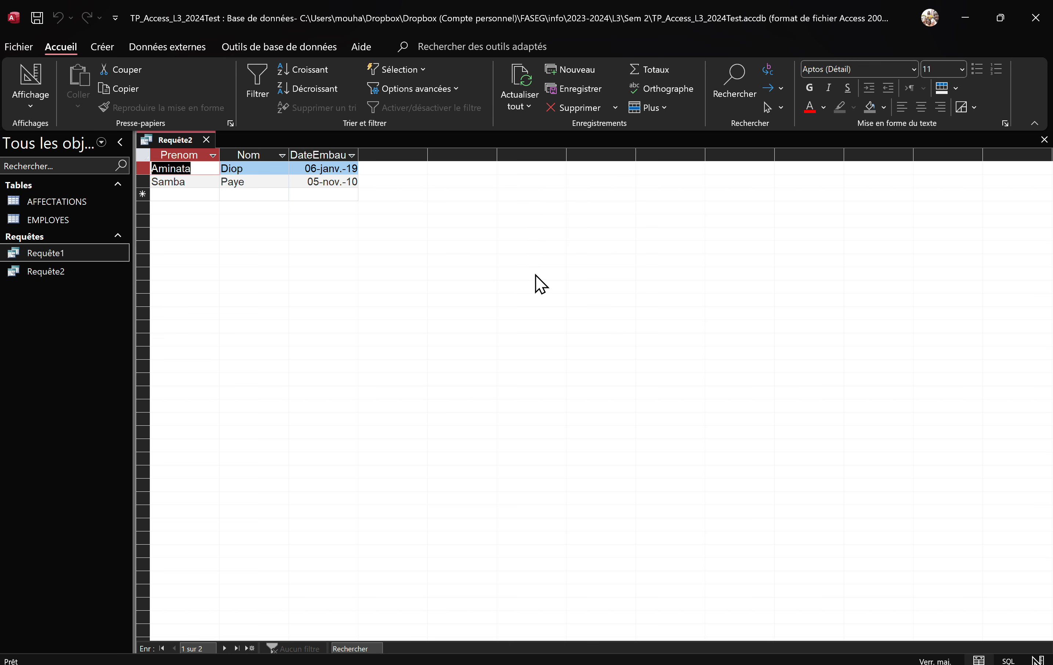